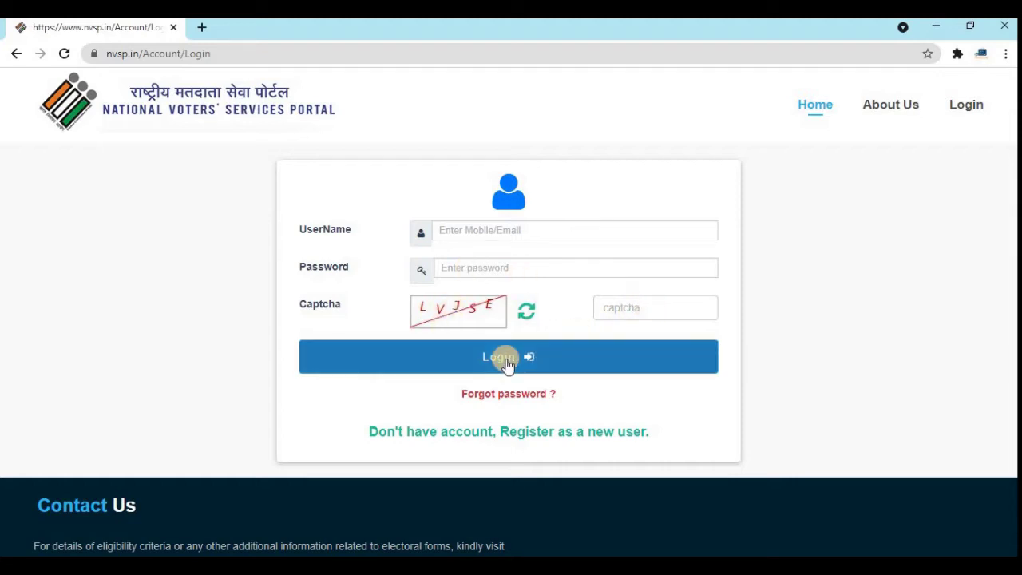
Log in with the mobile number, account password and captcha, and start a Fresh Inclusion/Enrollment application.
left_click(488, 232)
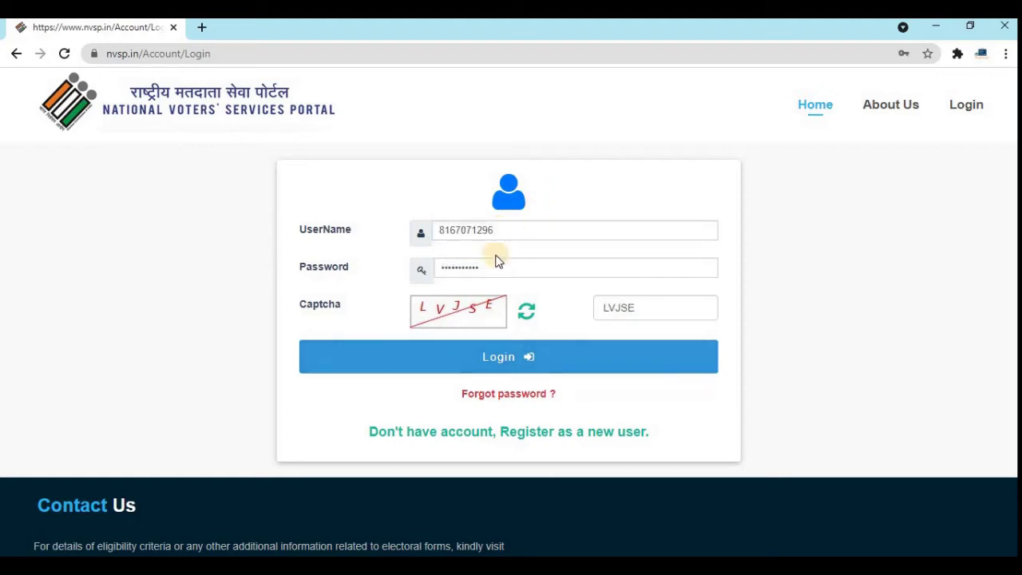
left_click(509, 349)
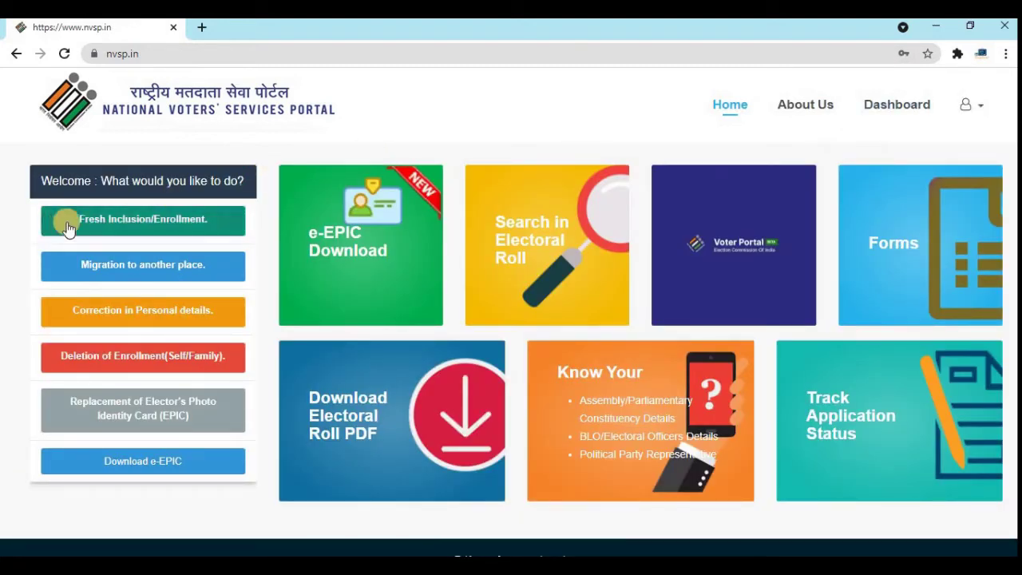
left_click(134, 220)
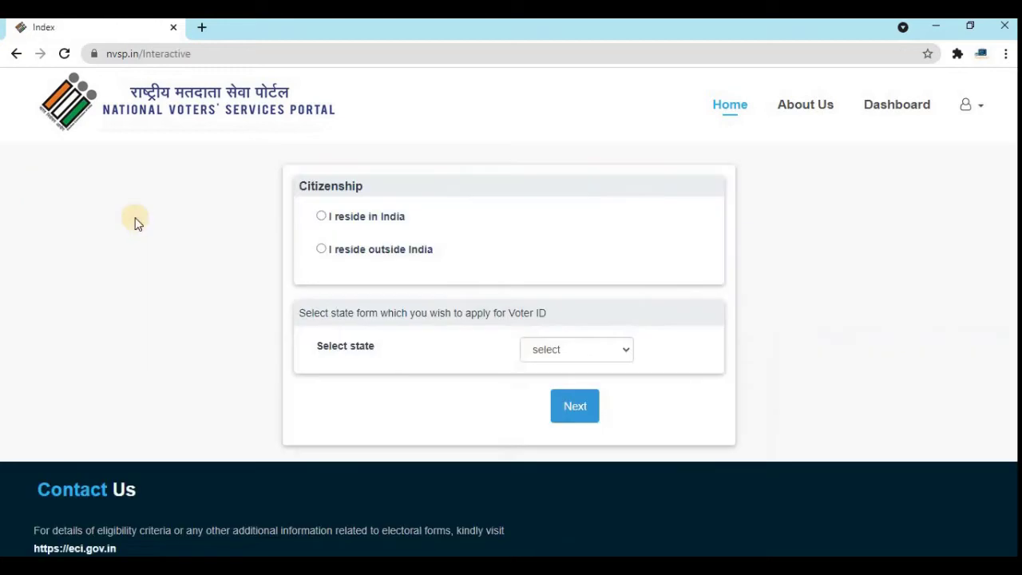
Declare residence in India, choose West Bengal as the state for the Voter ID application, and continue.
left_click(321, 216)
left_click(594, 355)
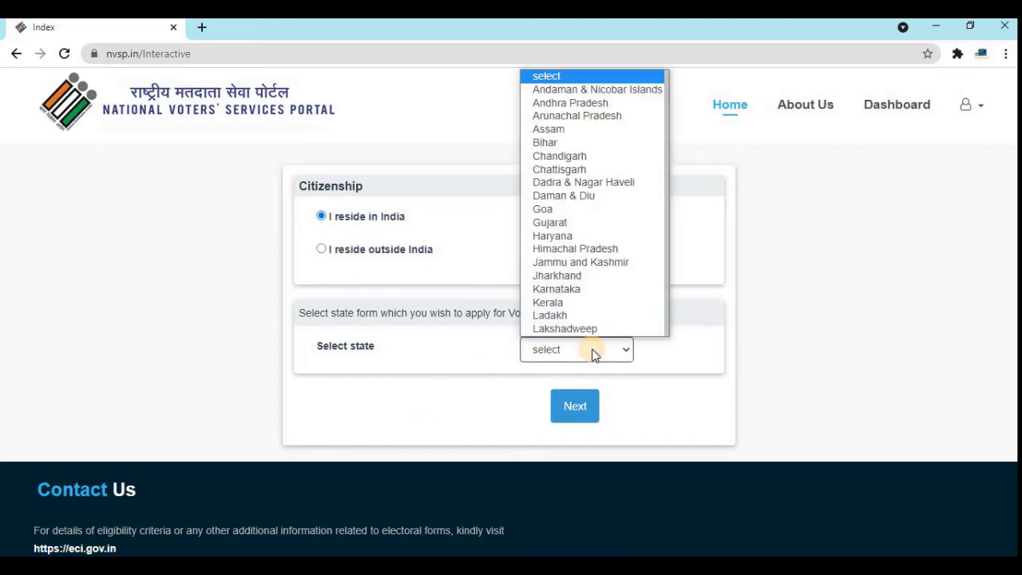
key("w")
key("Return")
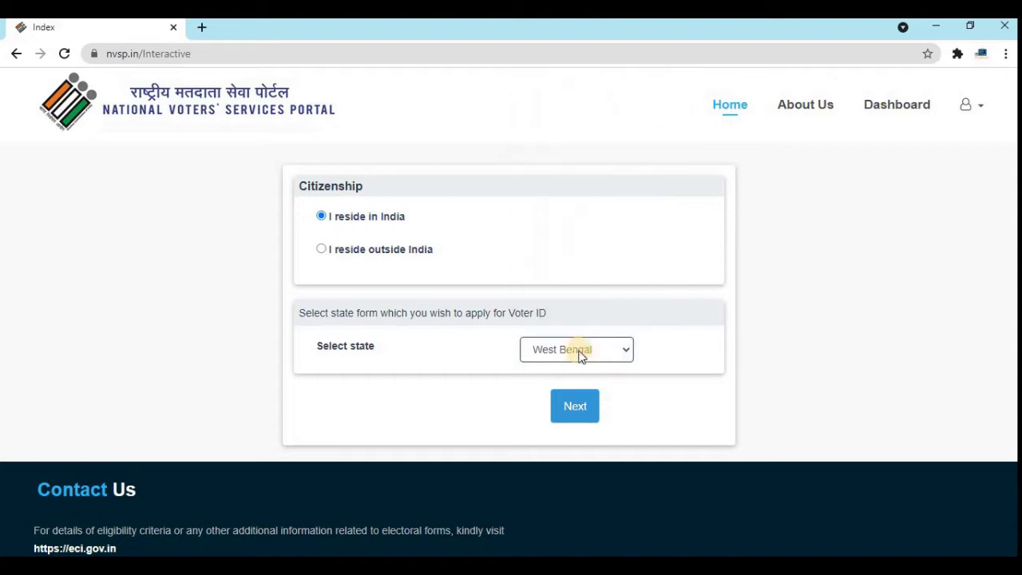
left_click(575, 407)
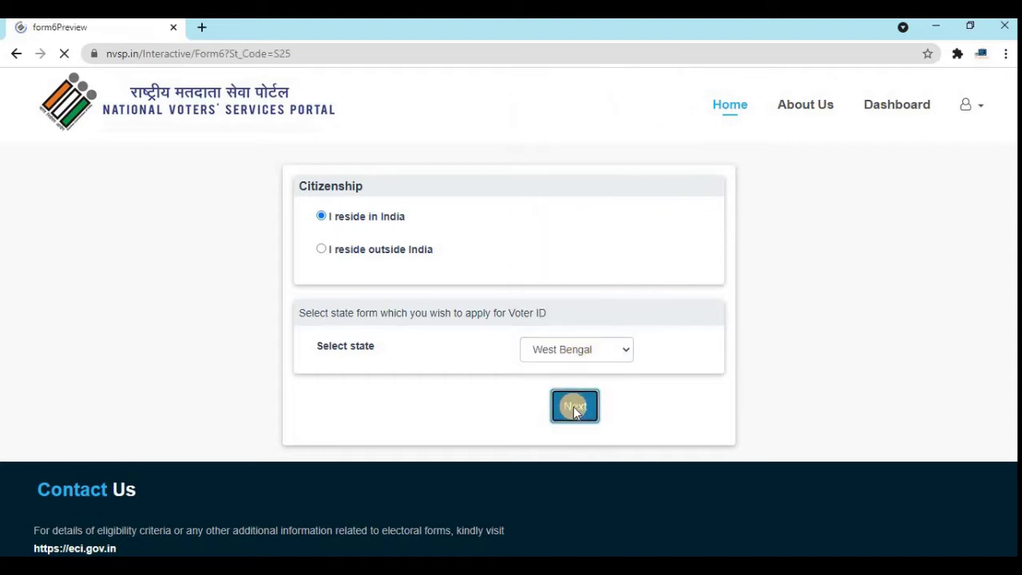
Set the Parliamentary/Assembly Constituency to Lalgola.
scroll(574, 407, "down", 3)
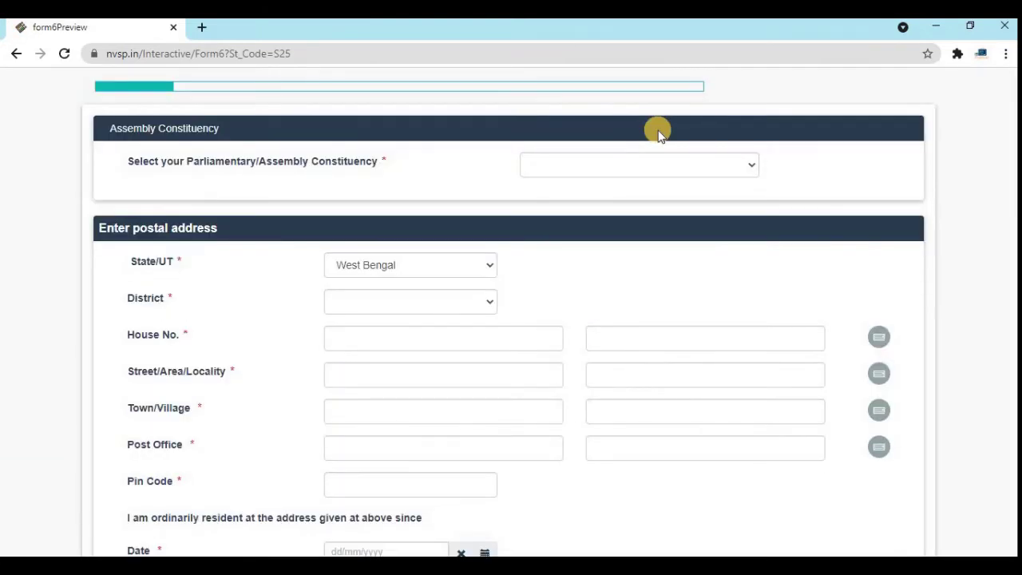
left_click(607, 171)
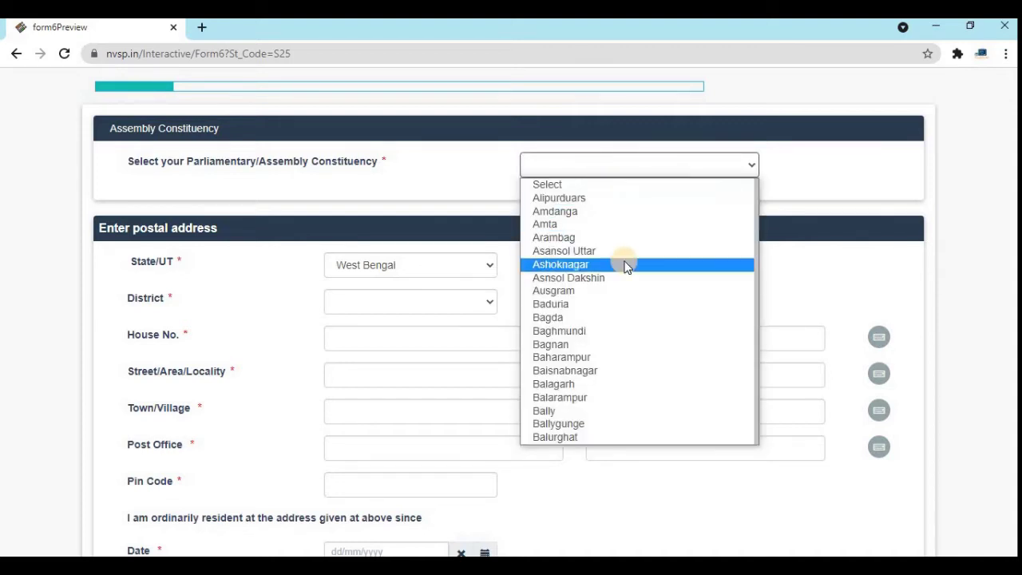
type("Labhpur")
key("Return")
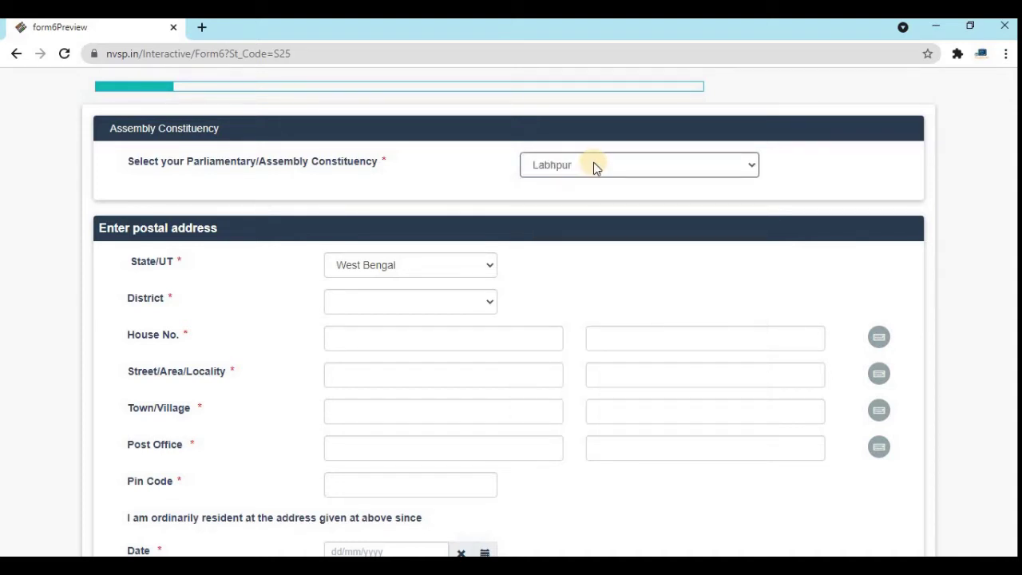
key("Down")
left_click(643, 223)
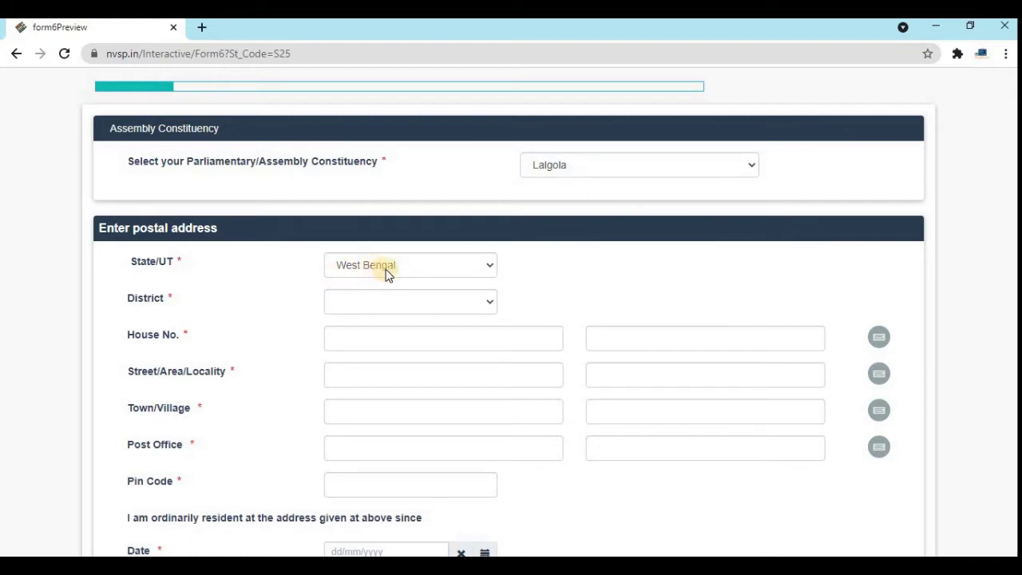
Set the district in the postal address to MURSHIDABAD.
left_click(390, 299)
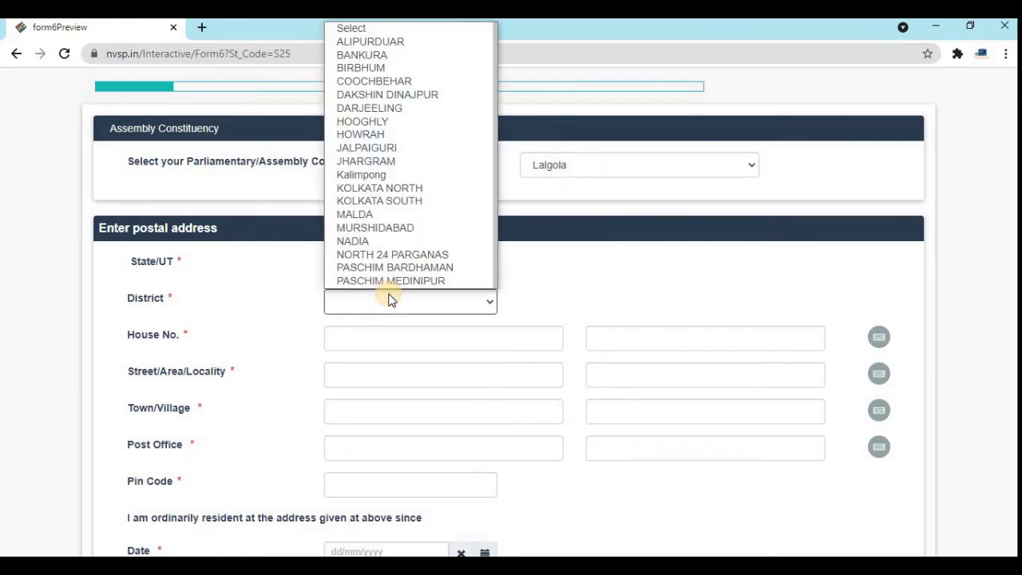
key("m")
key("Down")
key("Return")
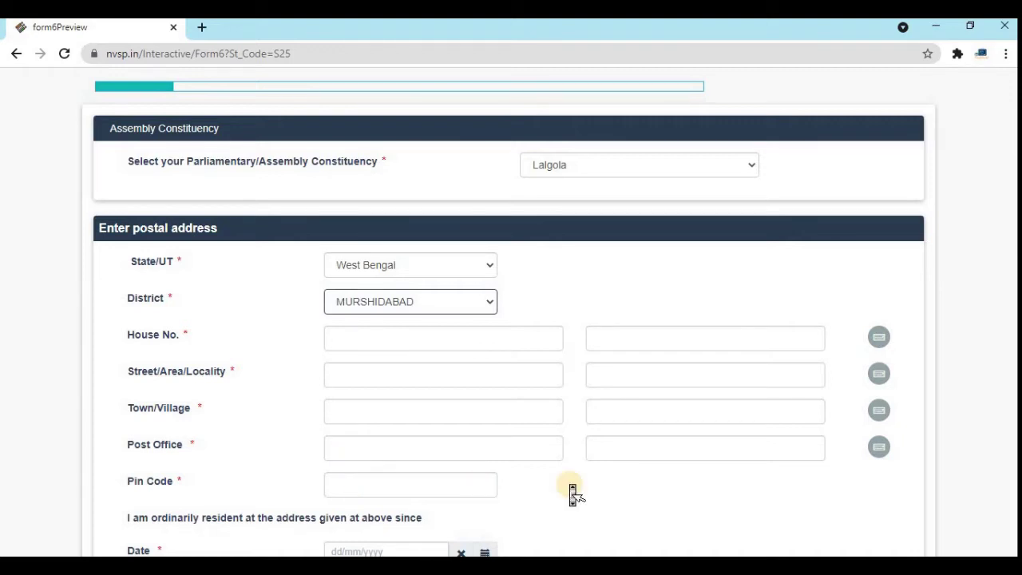
Set the address proof's document type to Ration Card and continue to the date of birth section.
scroll(570, 491, "down", 3)
scroll(559, 490, "up", 1)
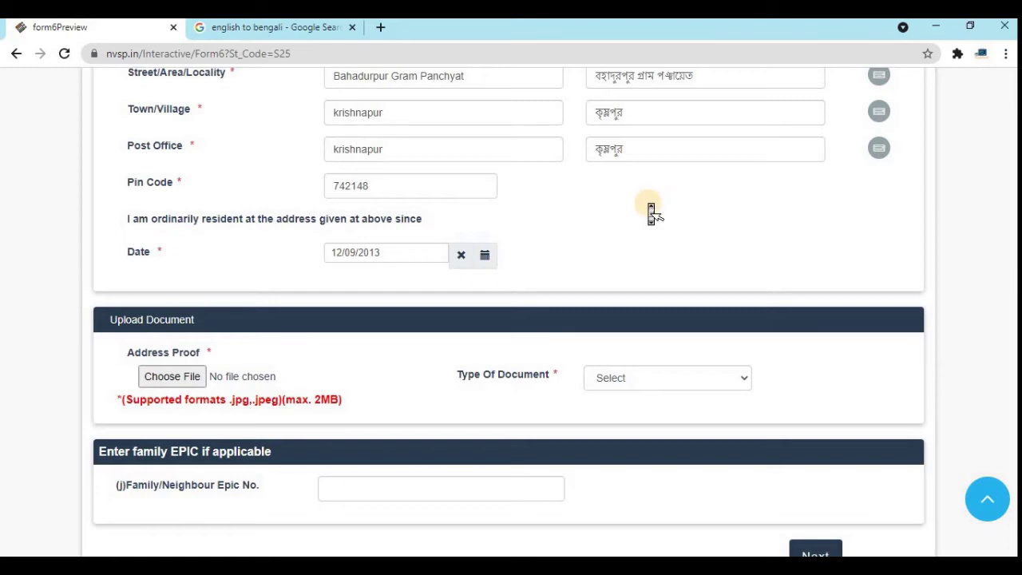
scroll(648, 207, "down", 3)
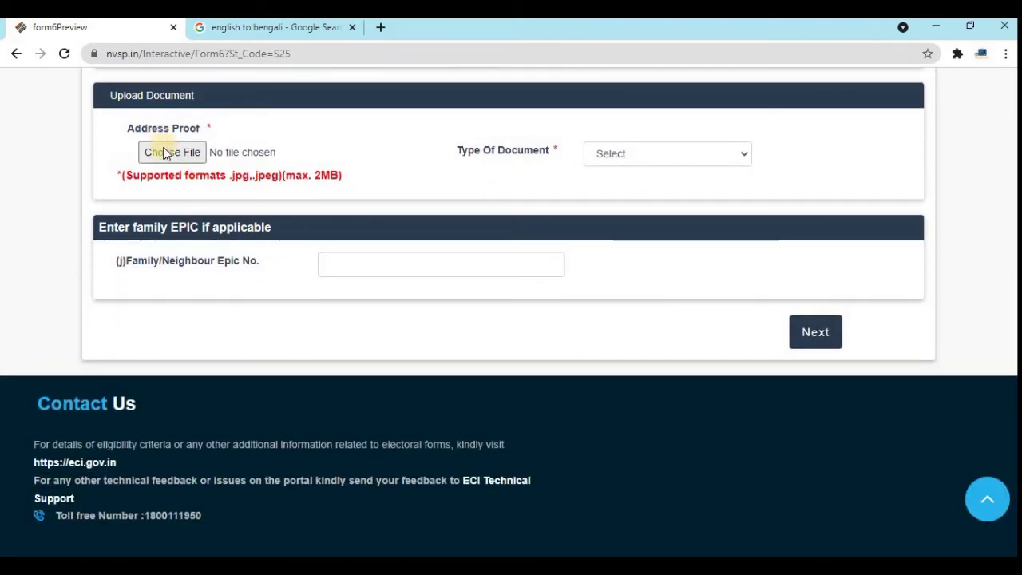
left_click(631, 155)
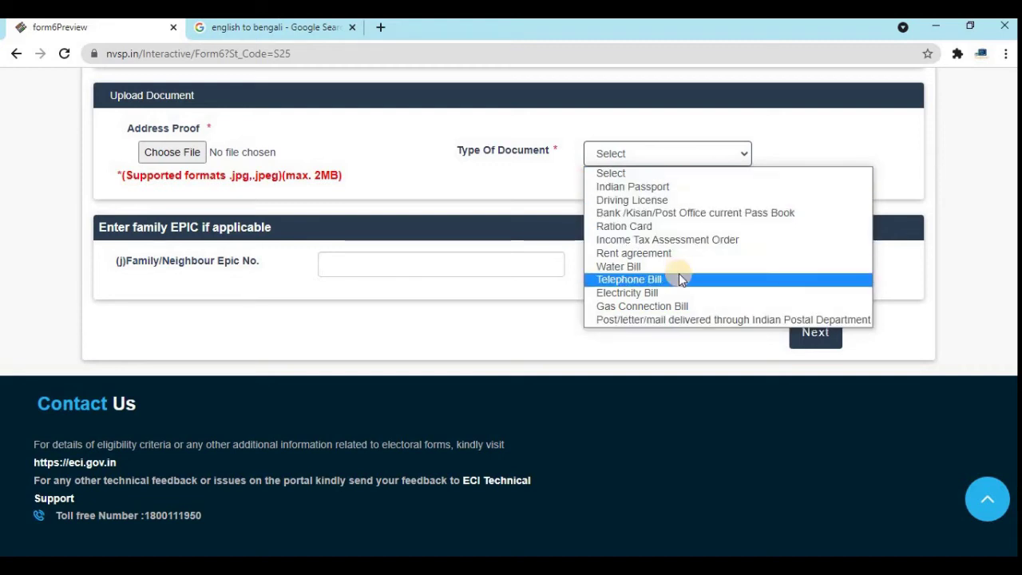
left_click(649, 214)
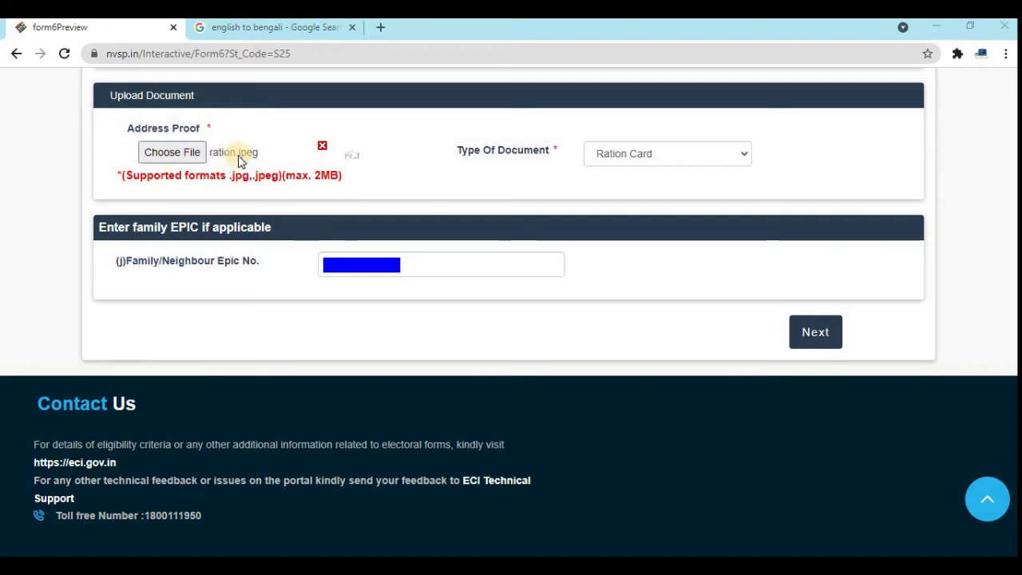
left_click(817, 334)
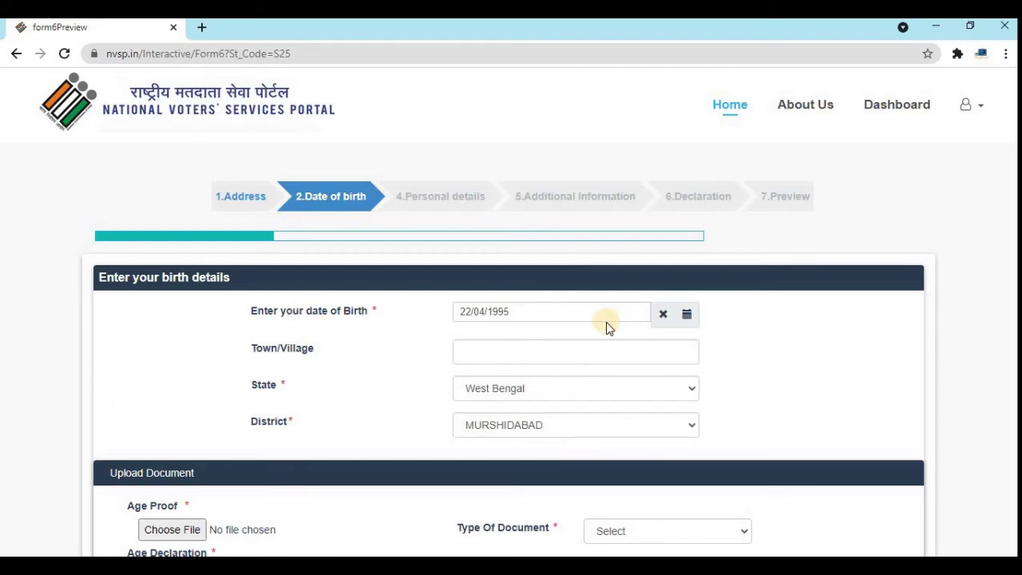
Pick the applicant's date of birth from the calendar and check the document types accepted as age proof.
left_click(689, 320)
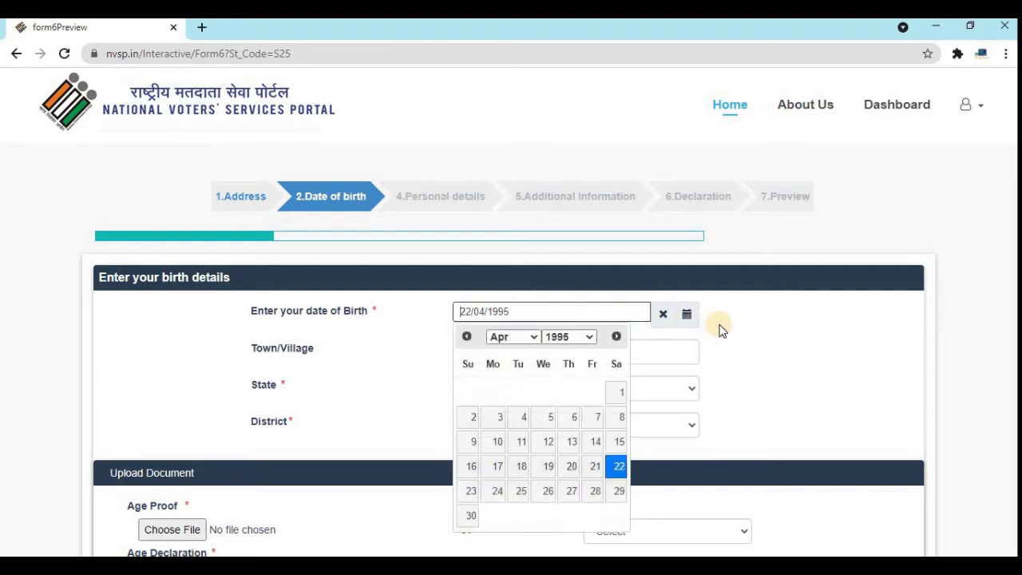
left_click(617, 468)
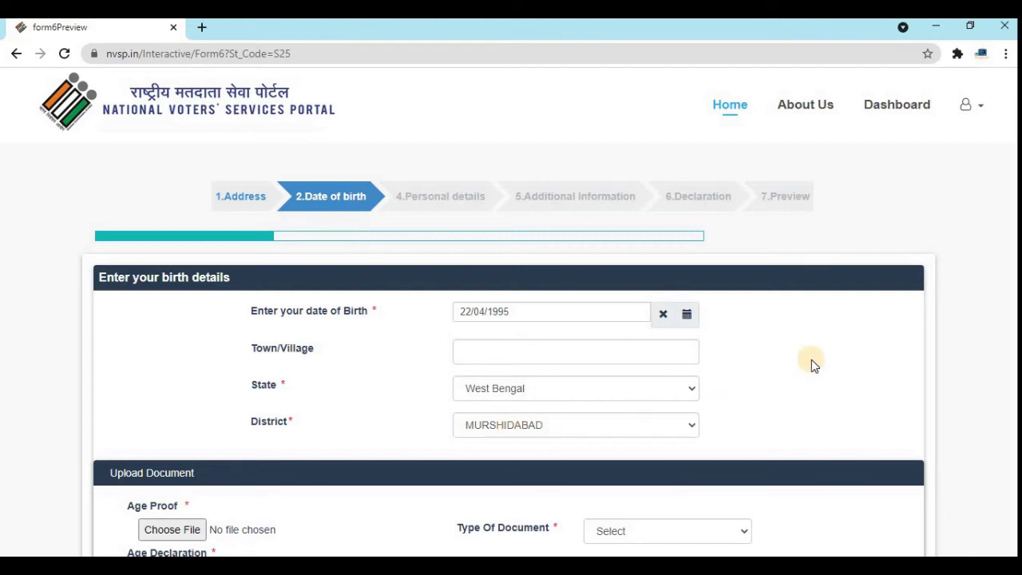
scroll(811, 359, "down", 2)
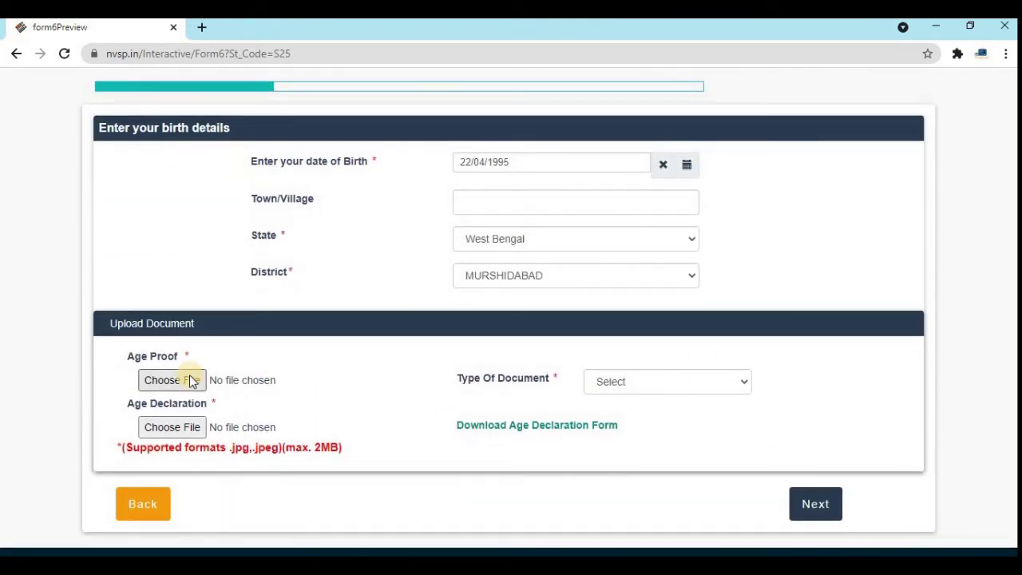
left_click(622, 388)
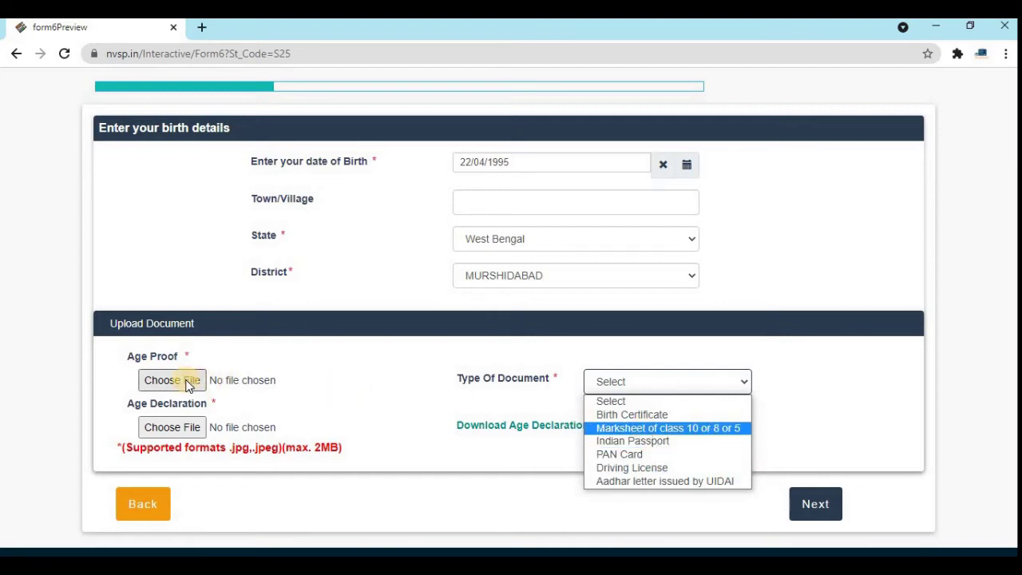
left_click(361, 377)
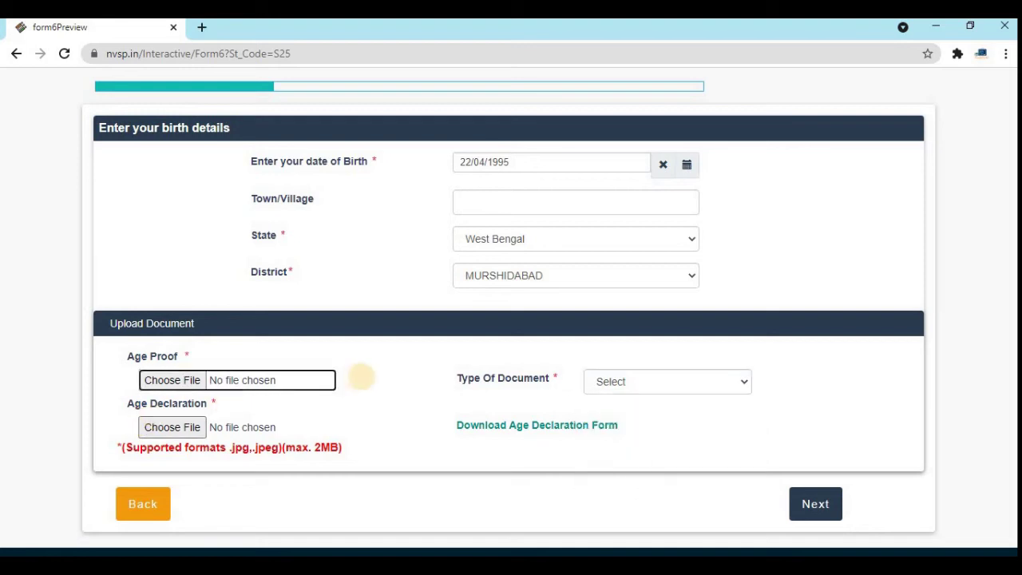
Download the Age Declaration Form, open the PDF to read its declaration, and return to the application form.
left_click(529, 430)
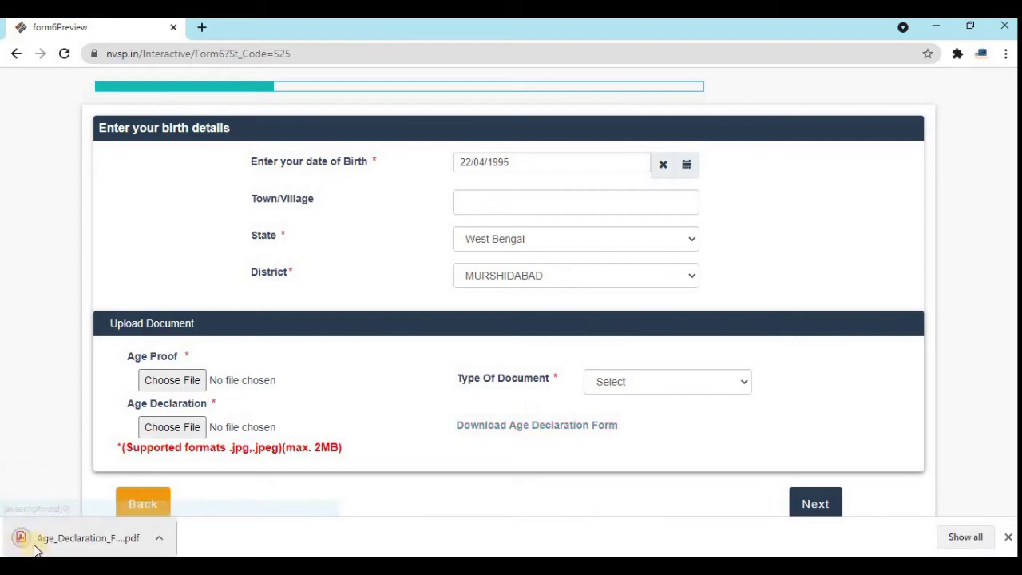
left_click(57, 541)
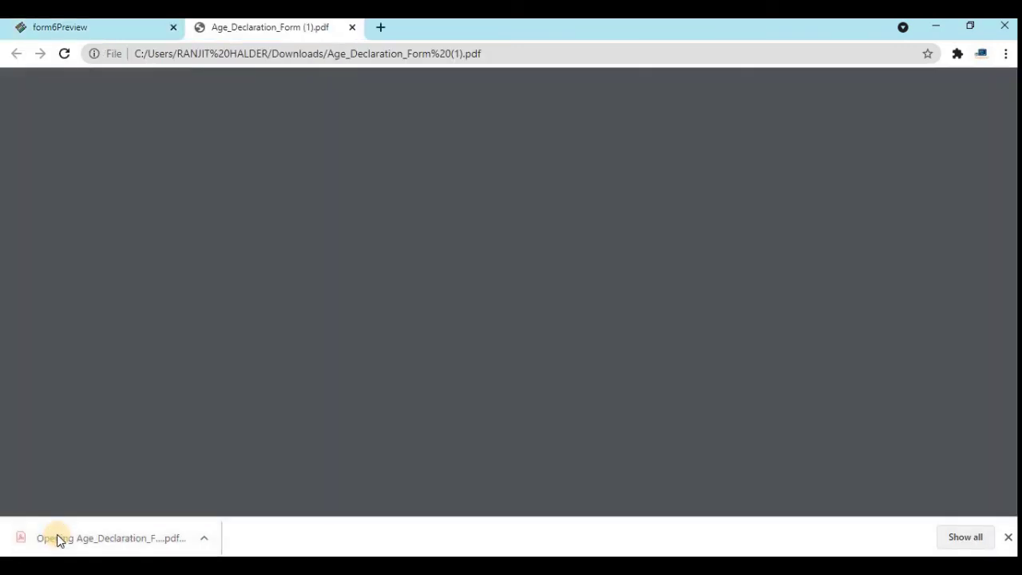
scroll(444, 334, "down", 2)
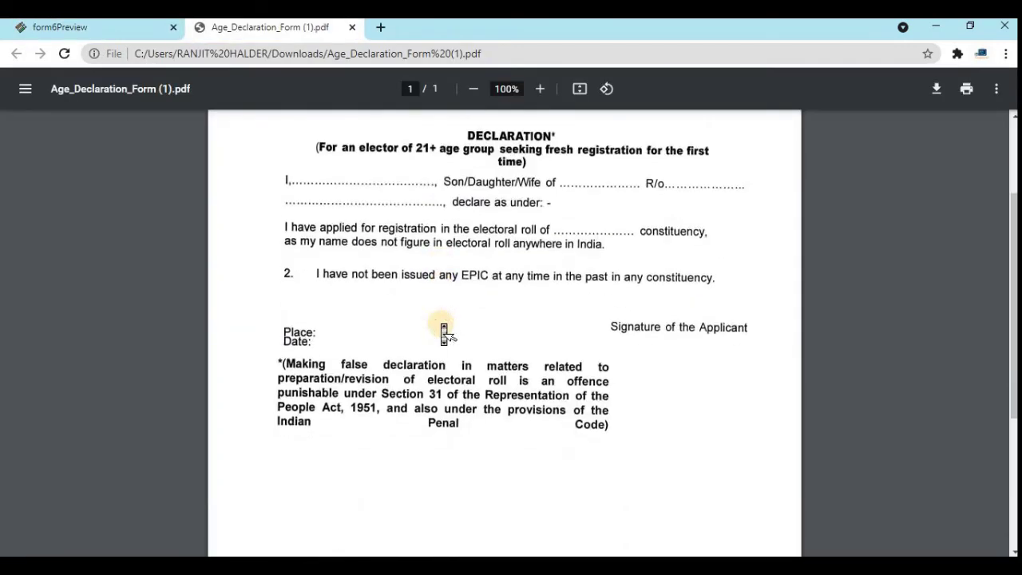
left_click(72, 29)
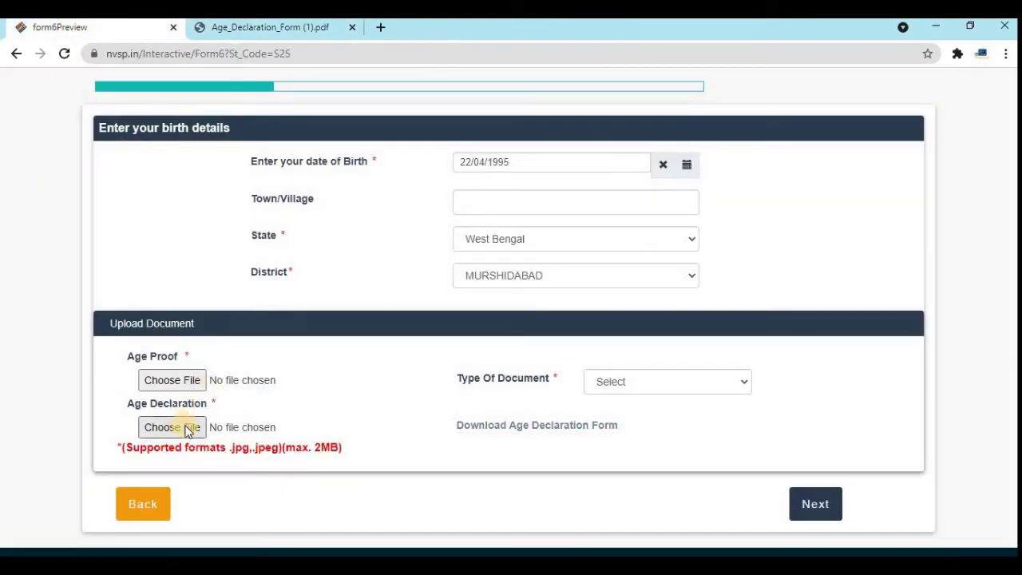
Continue to the personal details section and look at the regional keyboard for the name and the gender options.
left_click(817, 503)
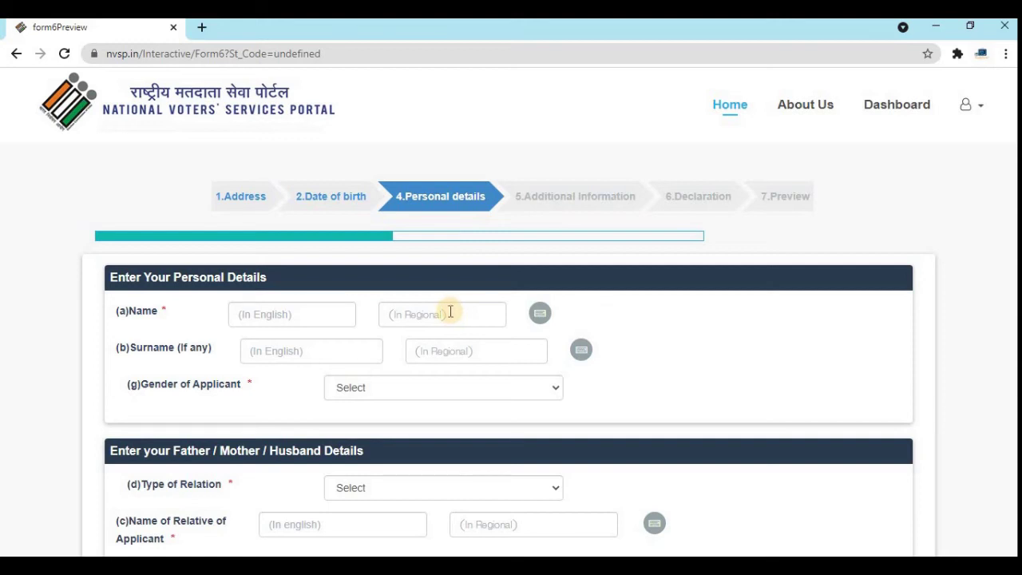
left_click(541, 312)
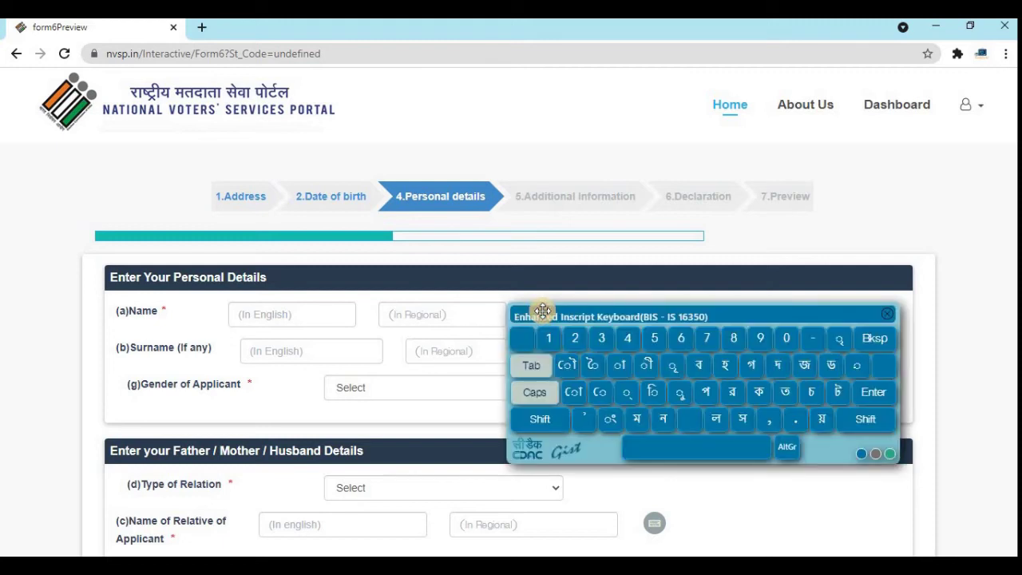
left_click(886, 316)
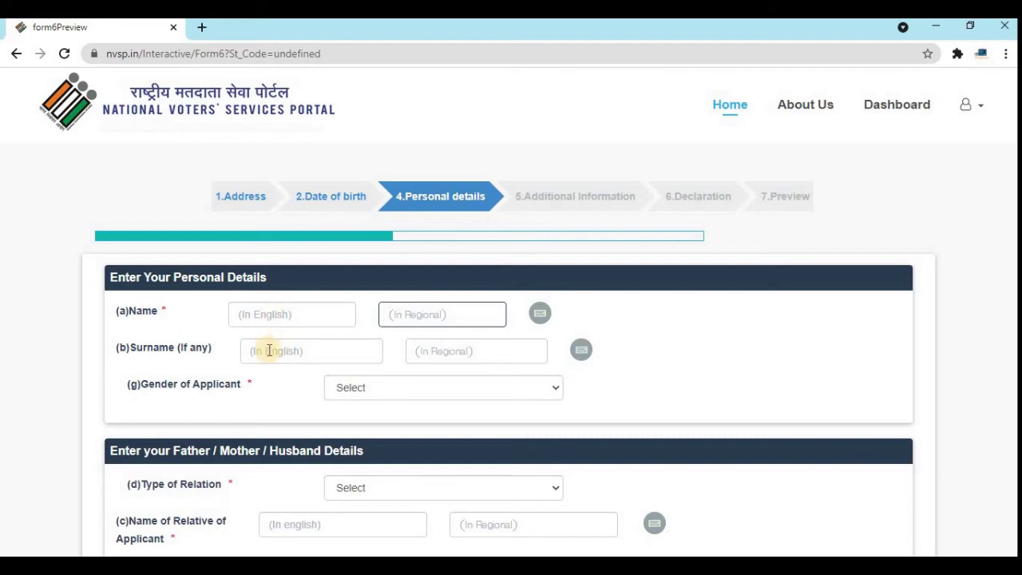
left_click(414, 390)
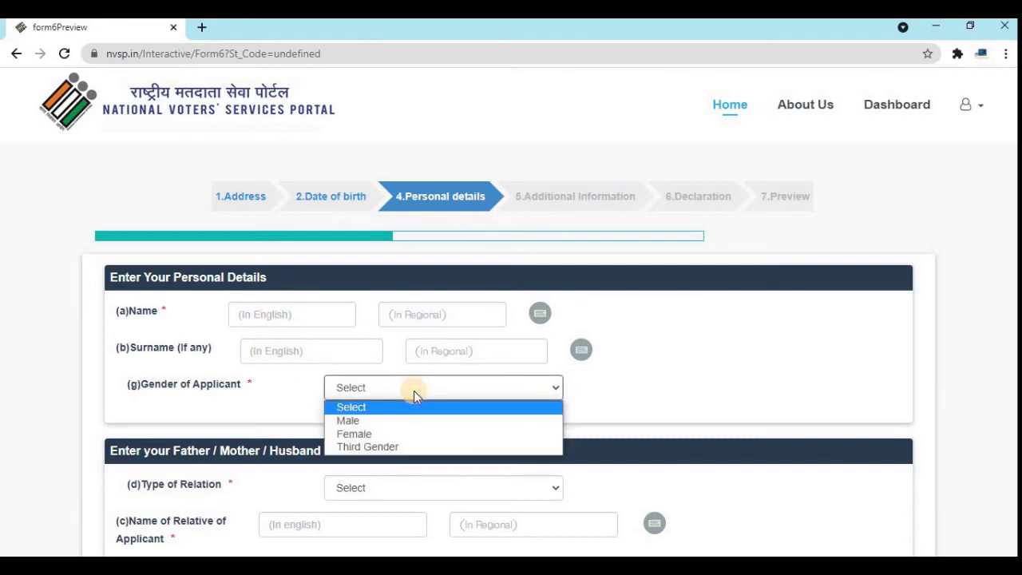
left_click(413, 390)
Set the type of relation to Husband in the relative's details.
scroll(676, 387, "down", 4)
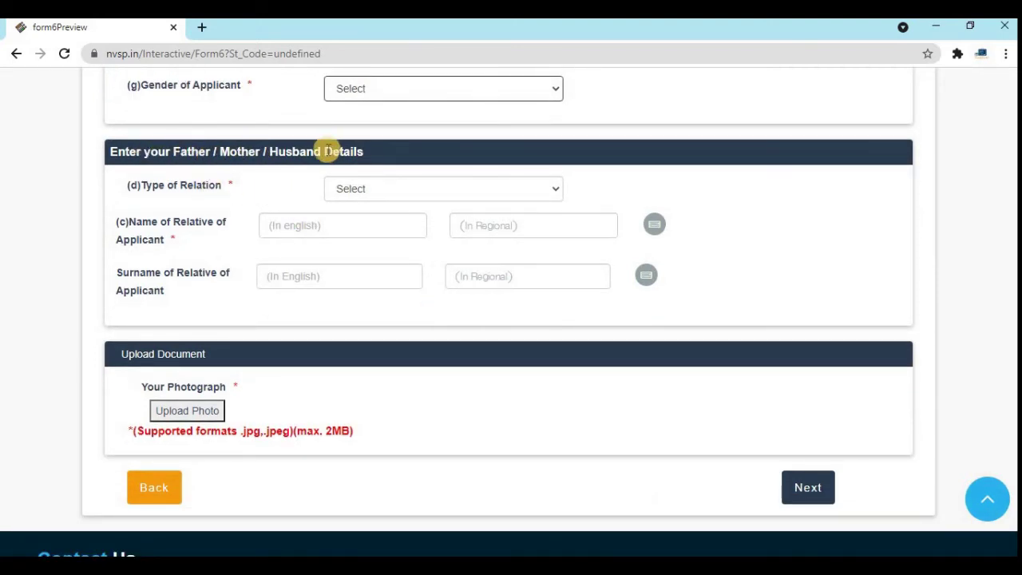
left_click(357, 190)
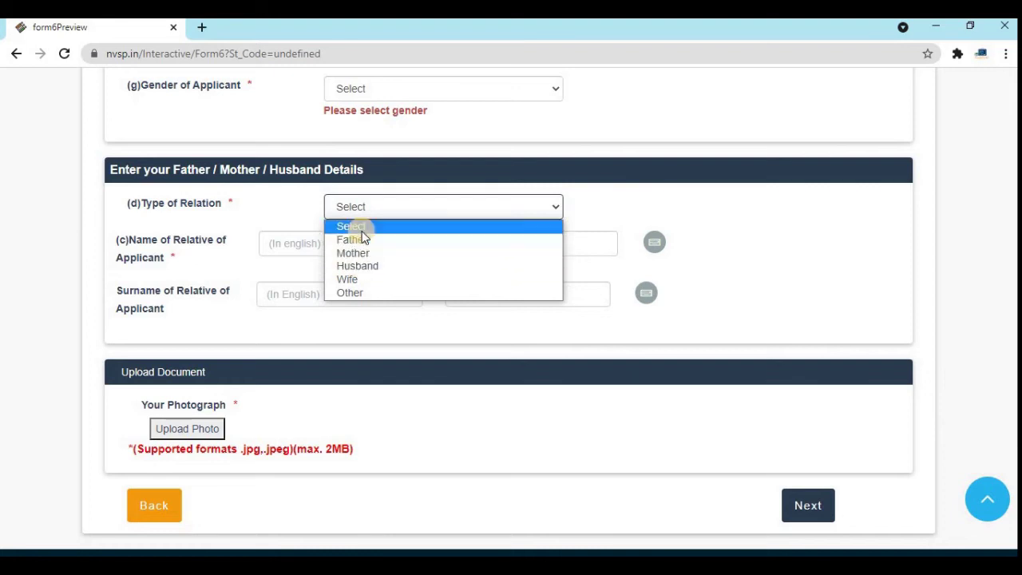
left_click(360, 266)
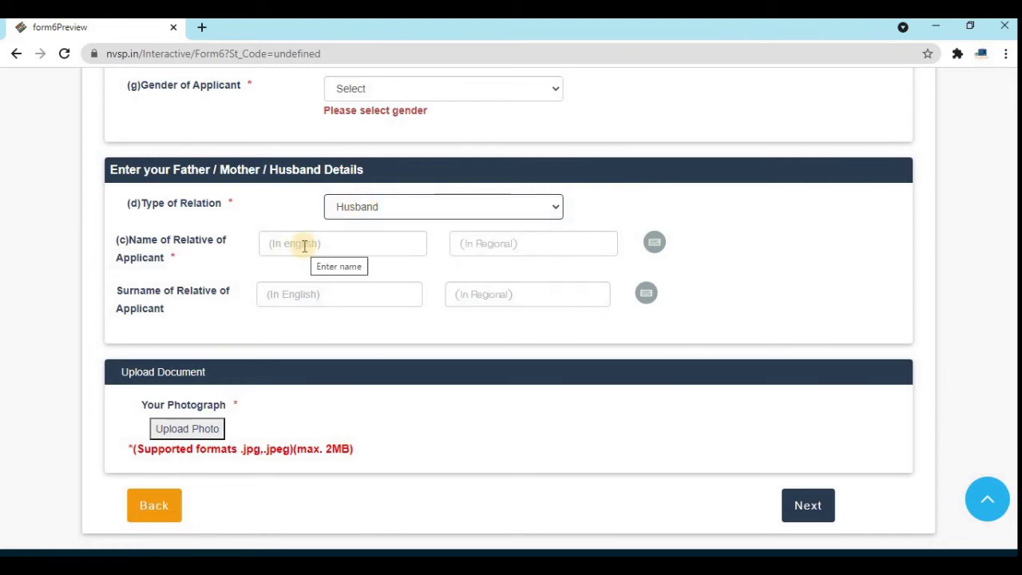
Review the filled-in applicant details, husband details and uploaded photograph.
scroll(291, 296, "down", 2)
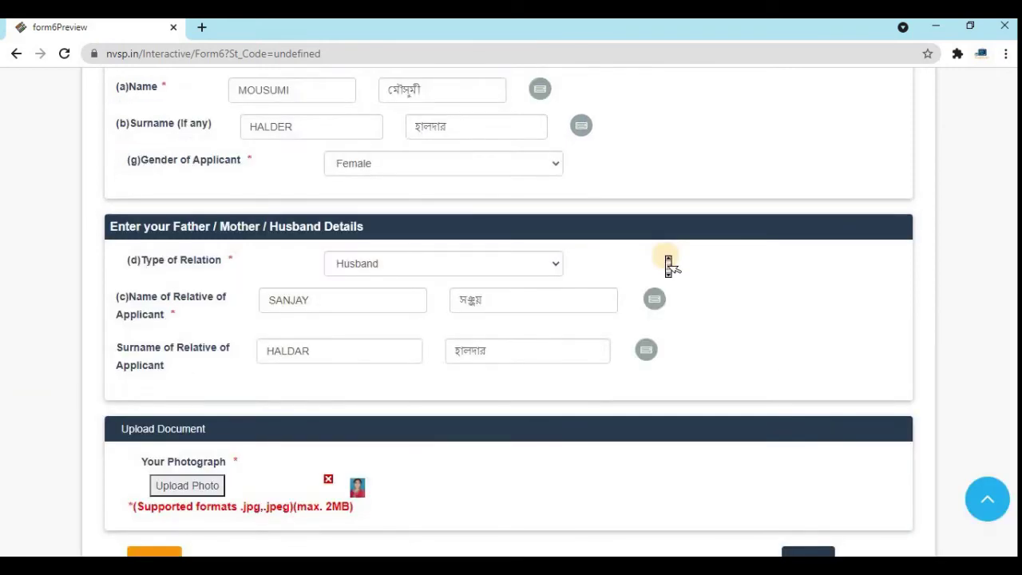
scroll(669, 263, "up", 3)
scroll(669, 264, "down", 3)
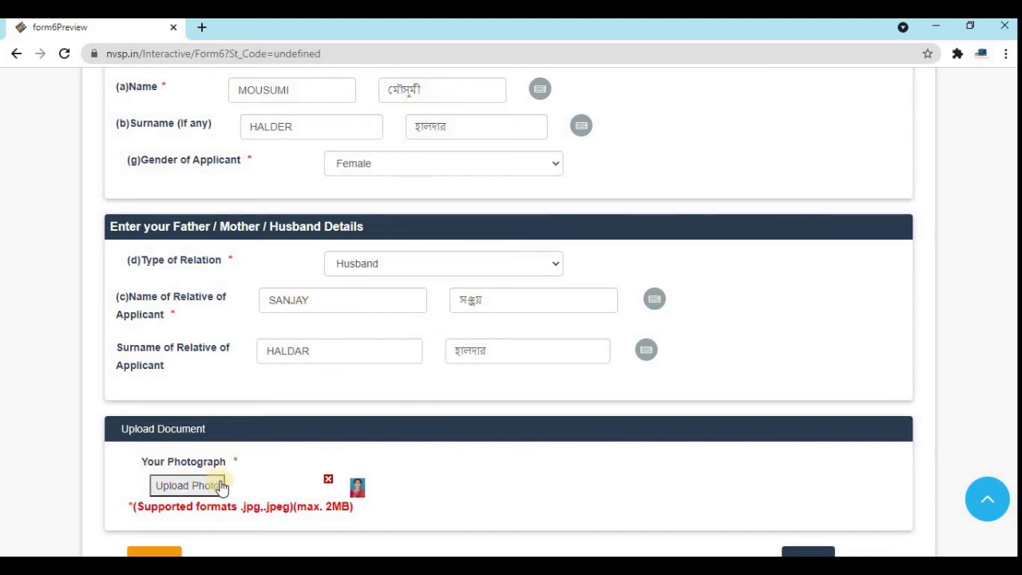
Proceed from the personal details through the additional information section to the declaration, leaving the disability options and email blank.
scroll(567, 404, "down", 5)
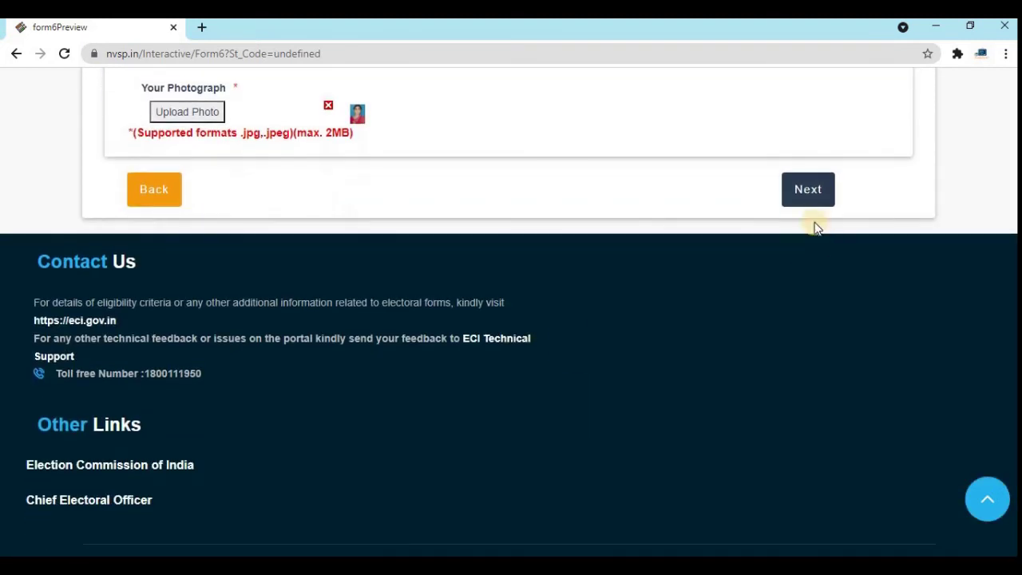
left_click(808, 192)
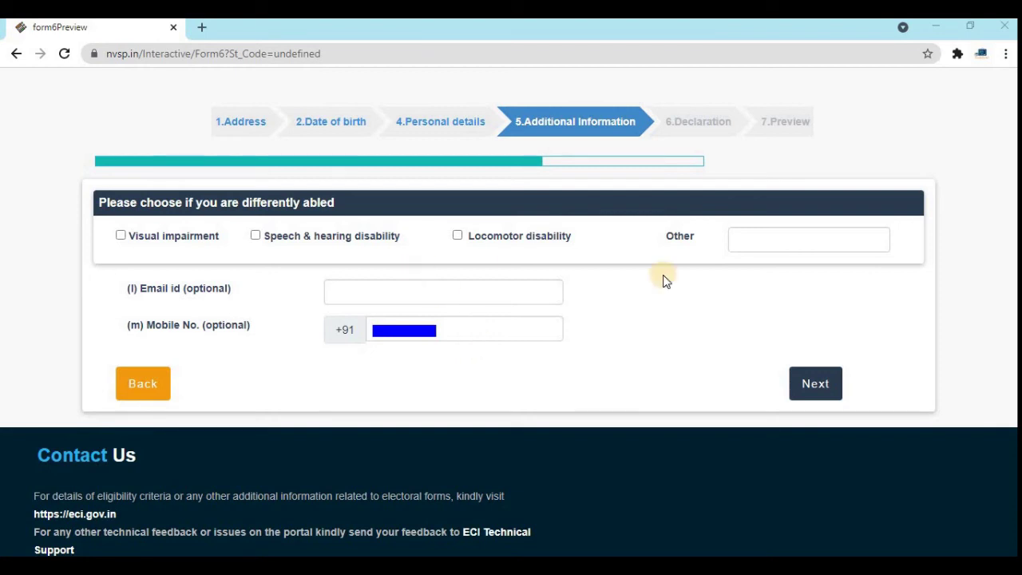
left_click(813, 391)
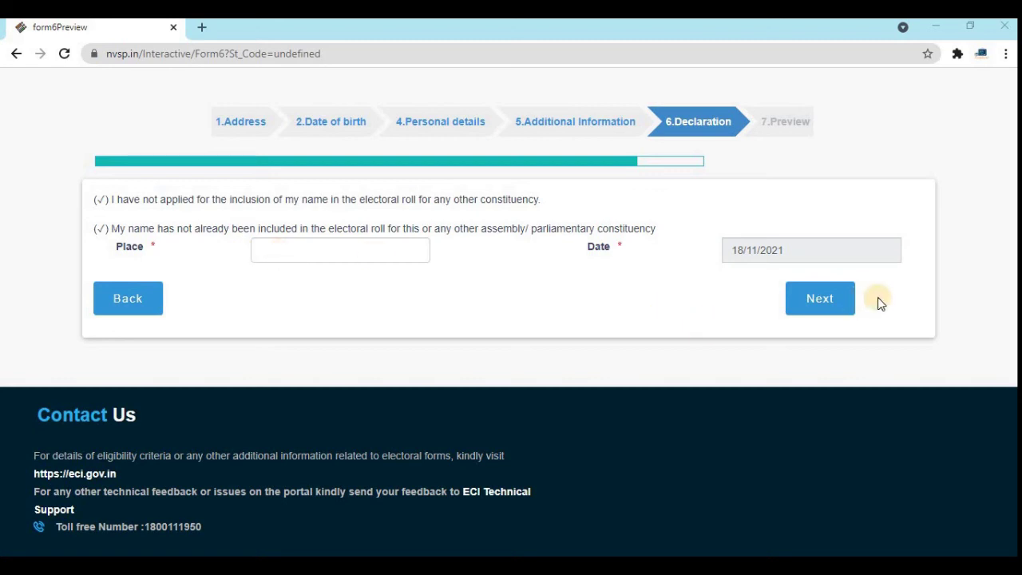
Enter KRISHNAPUR as the declaration place, continue to the Form-6 preview and review it through to the end.
left_click(340, 247)
type("KRISHNAPUR")
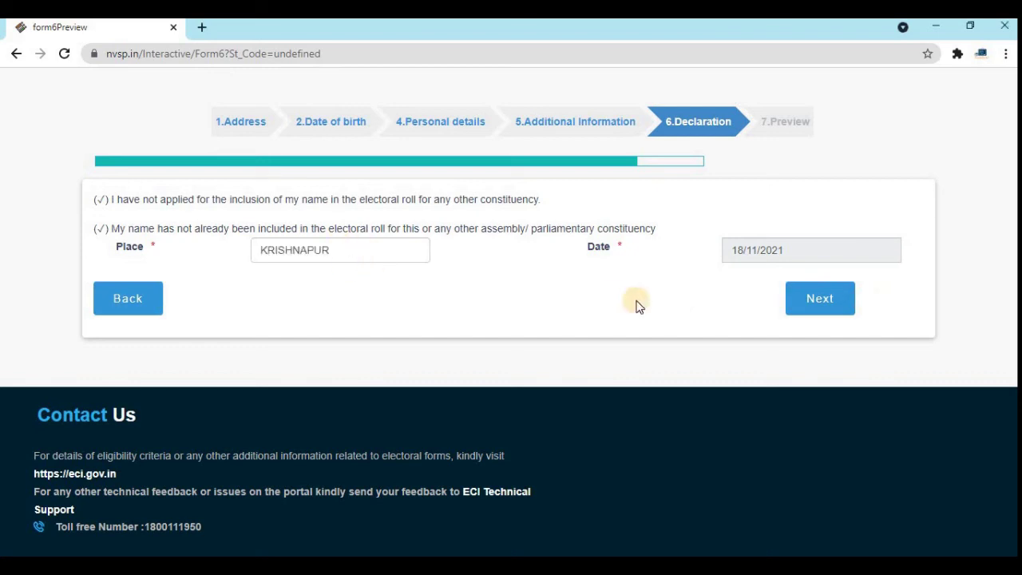
left_click(821, 307)
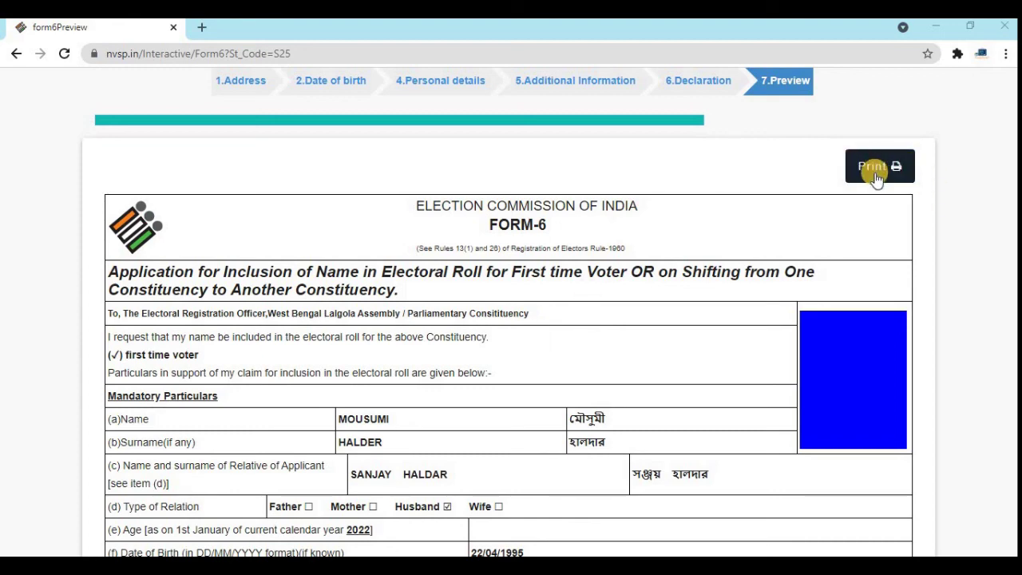
scroll(868, 201, "down", 12)
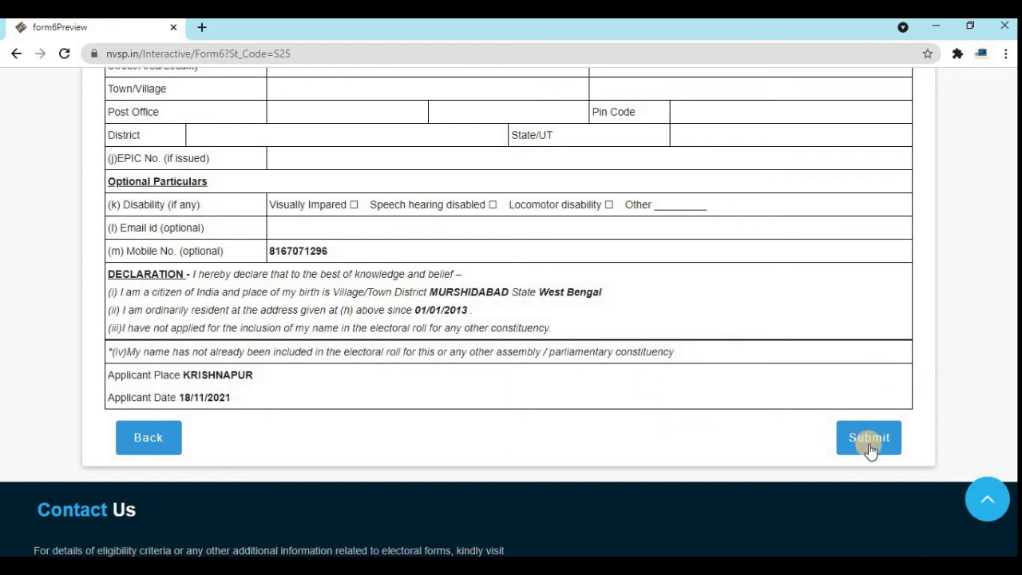